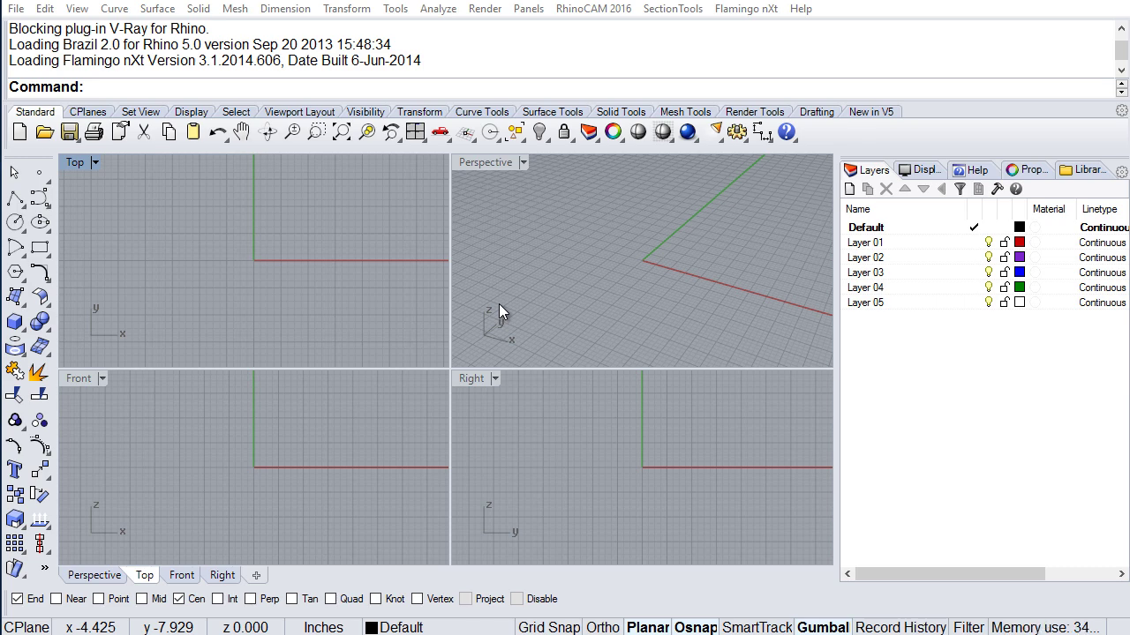
Step: Draw two circles in the Top view, one centred at the origin and one to its right
click(16, 224)
click(249, 248)
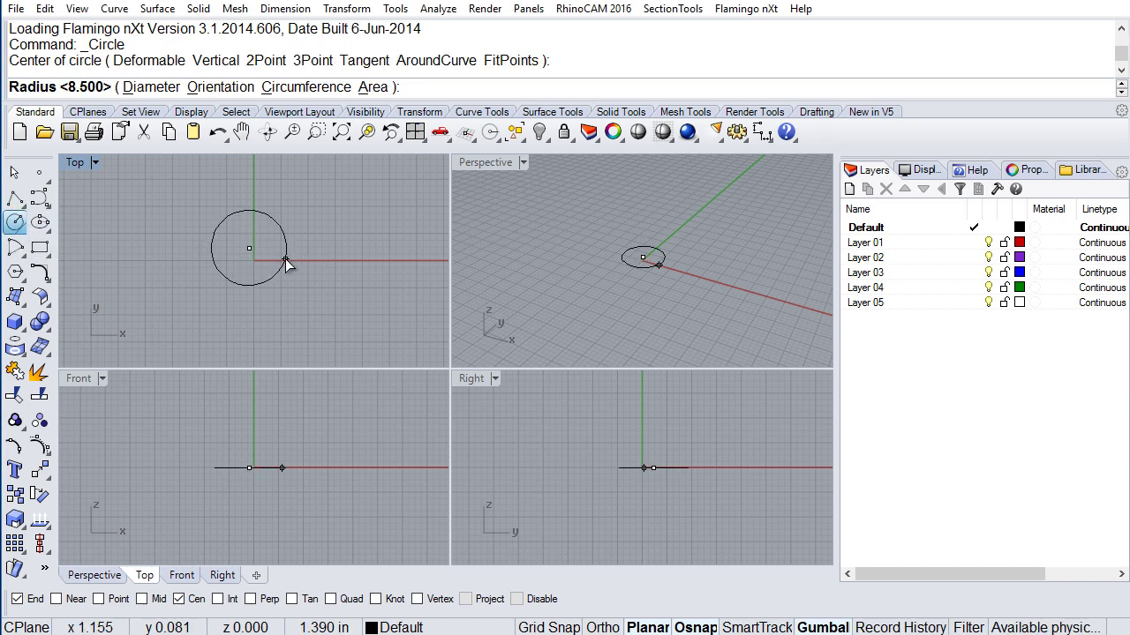
click(286, 261)
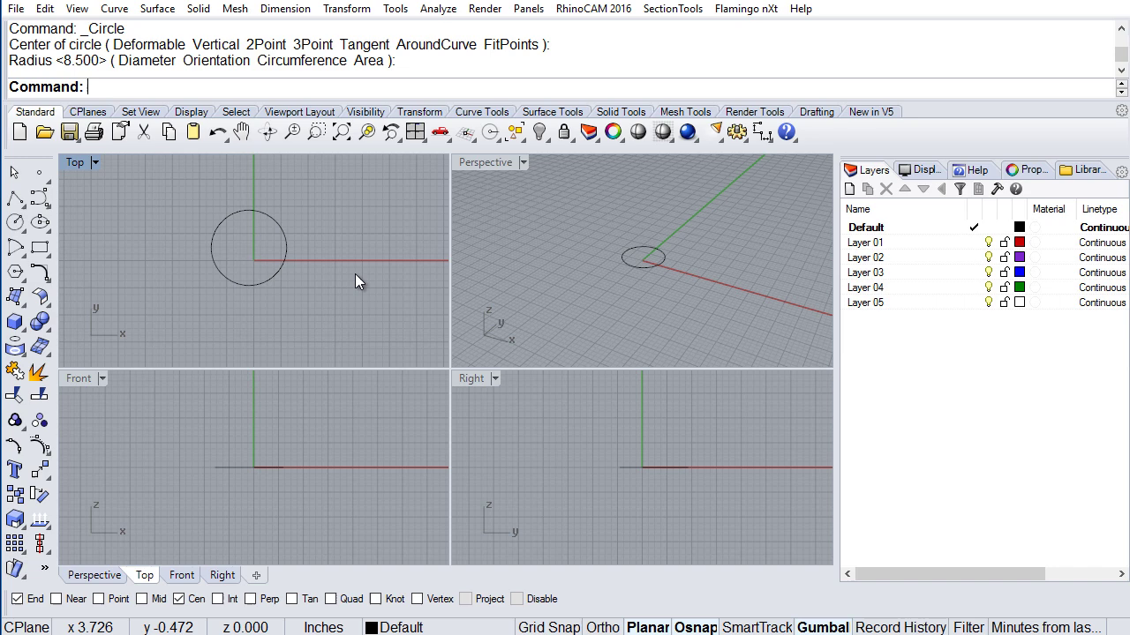
key(Return)
click(346, 237)
click(353, 259)
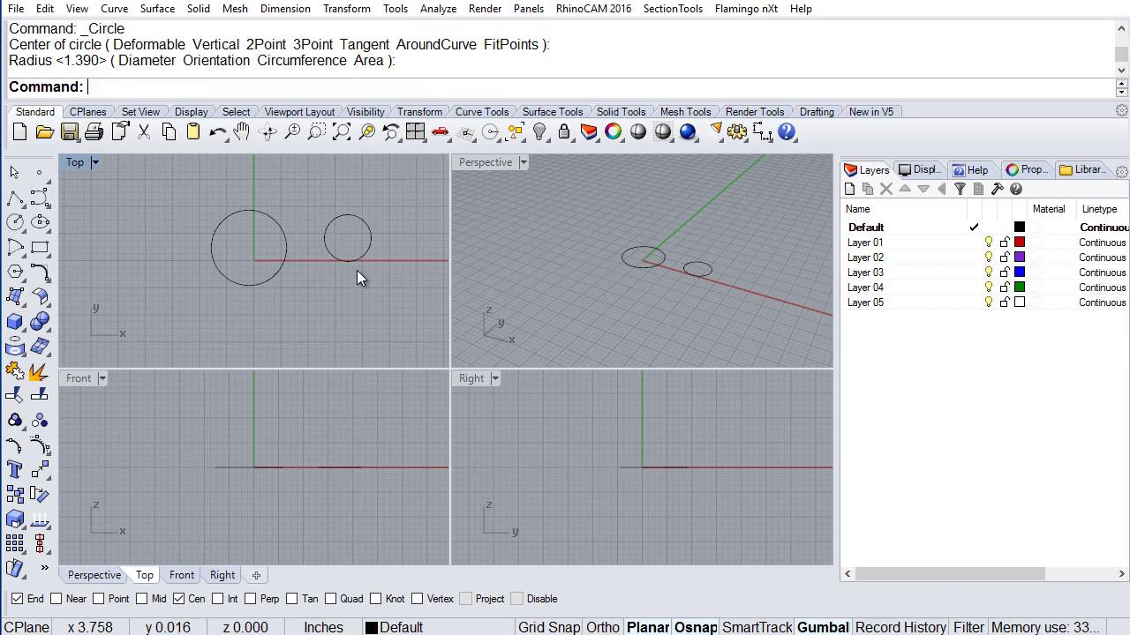
Step: Add a third circle below and a fourth to the right with radius 0.950
key(Return)
click(323, 306)
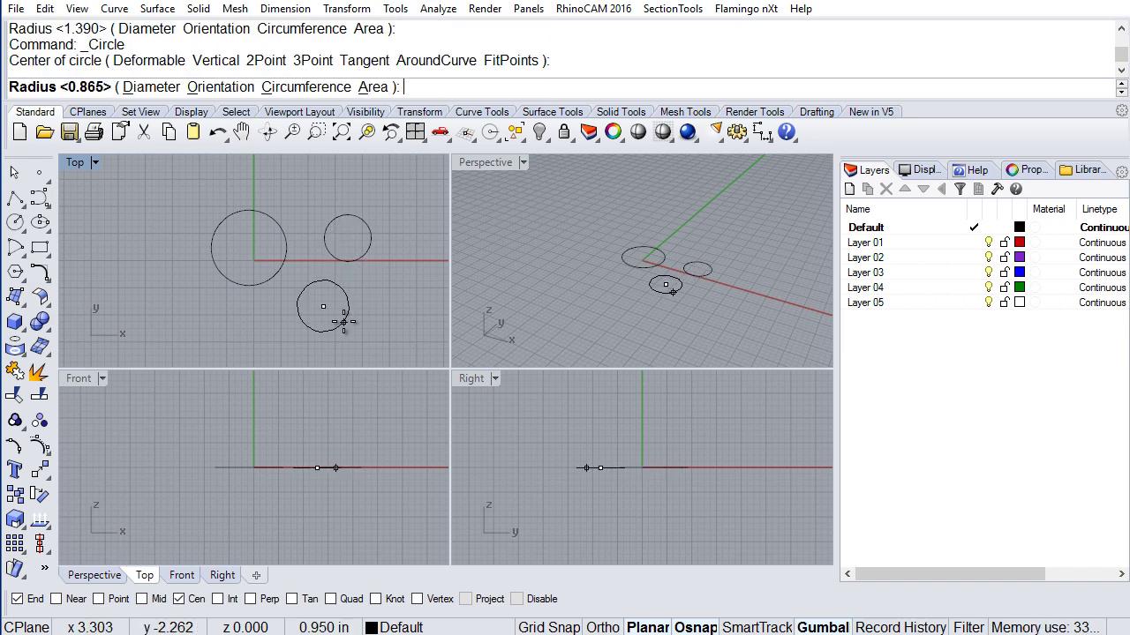
click(343, 322)
key(Return)
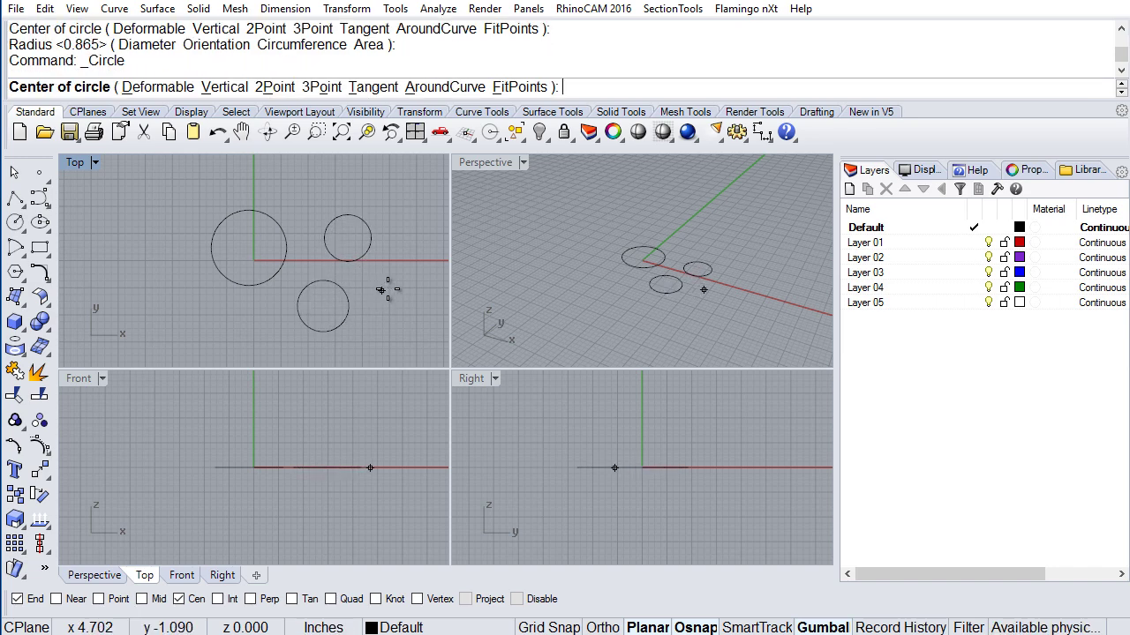
click(393, 289)
click(404, 308)
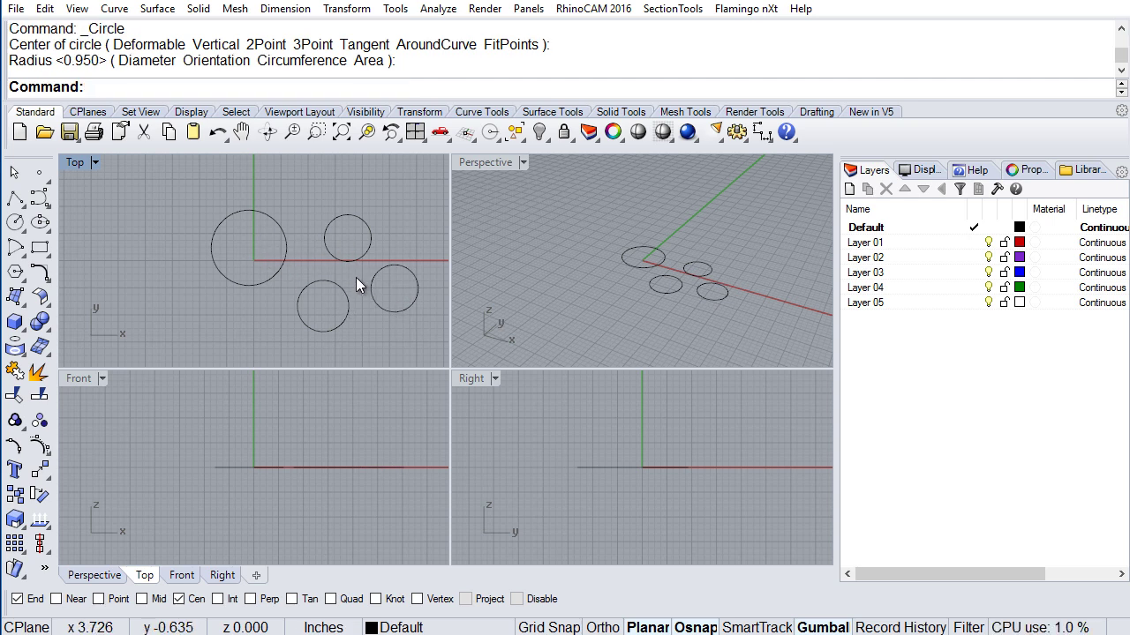
right_drag(347, 277, 256, 274)
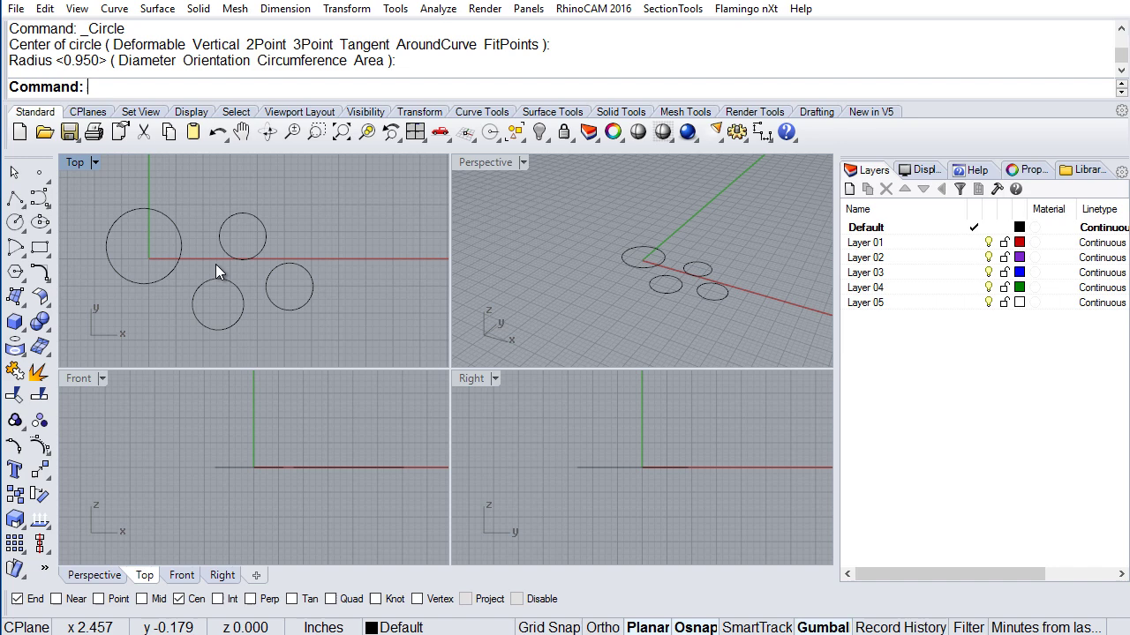
Step: Draw corner-to-corner rectangles right of the circles: two medium ones and a small one between
click(39, 247)
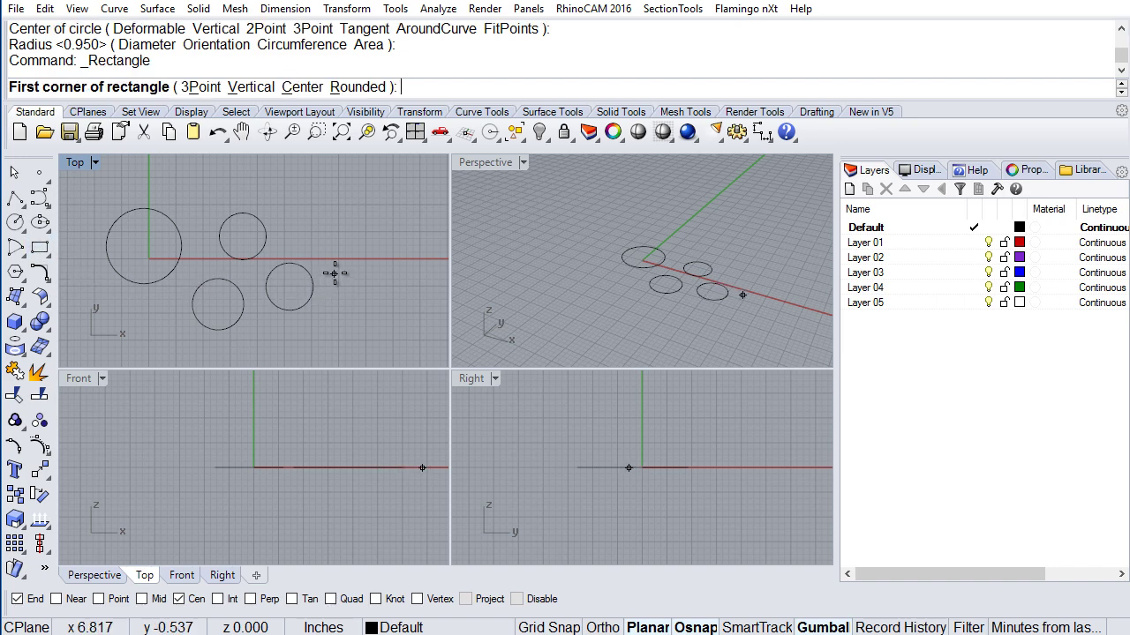
click(335, 274)
click(392, 220)
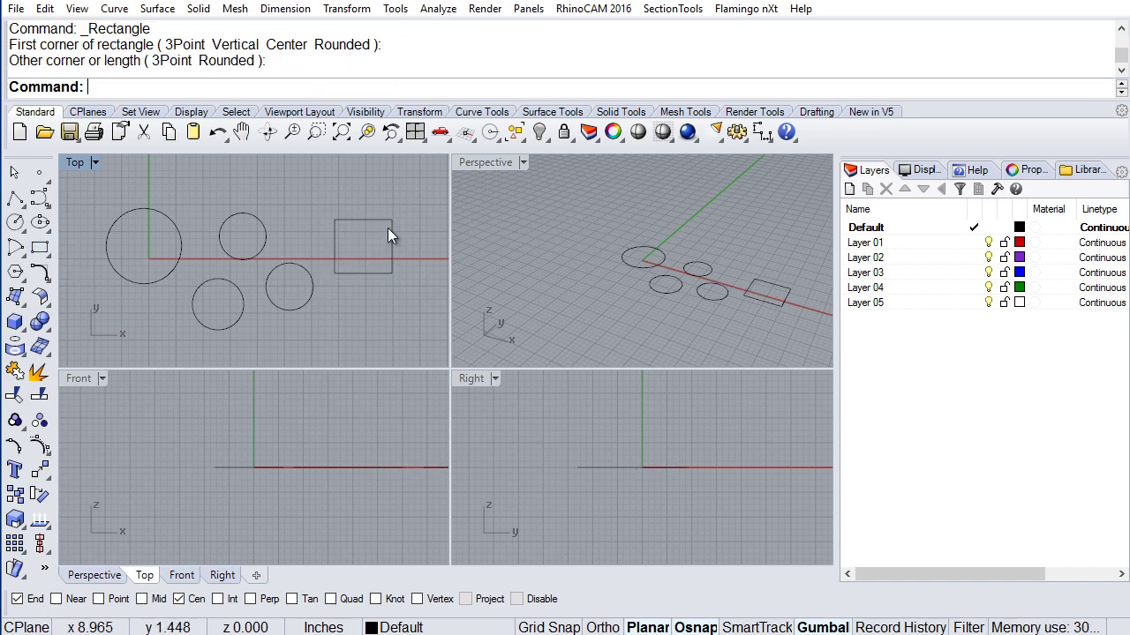
key(Return)
click(368, 305)
click(420, 338)
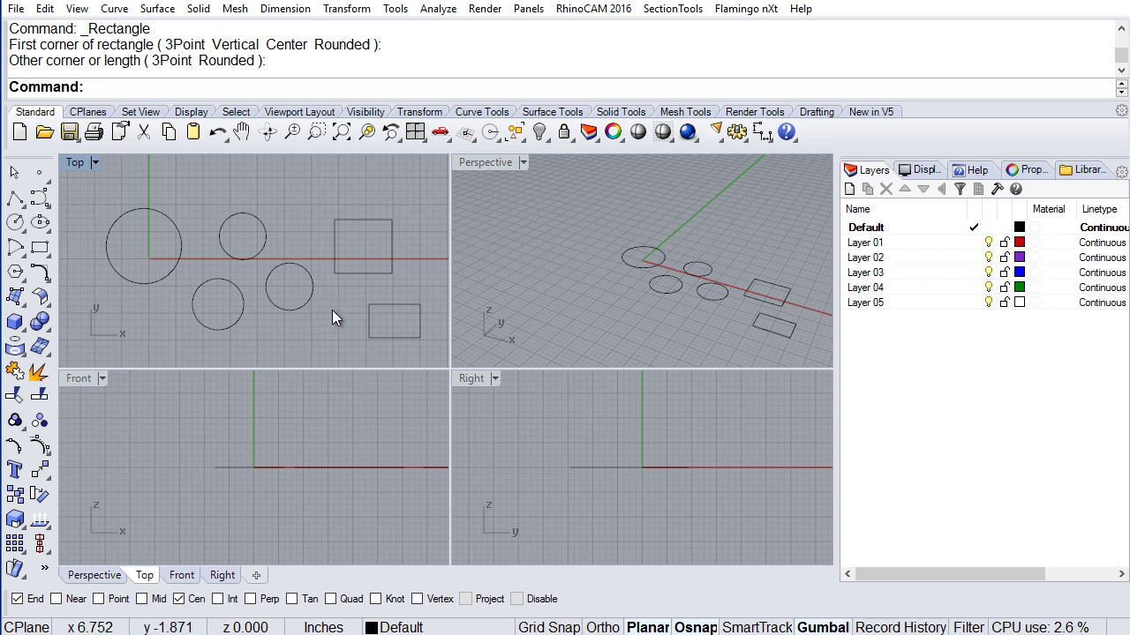
key(Return)
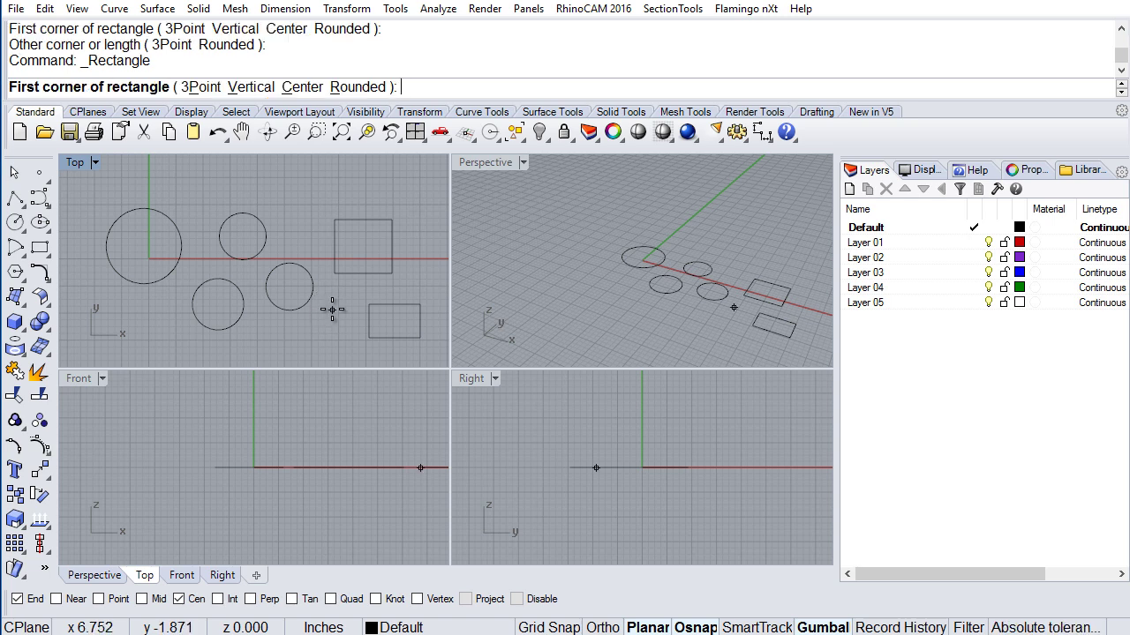
click(332, 309)
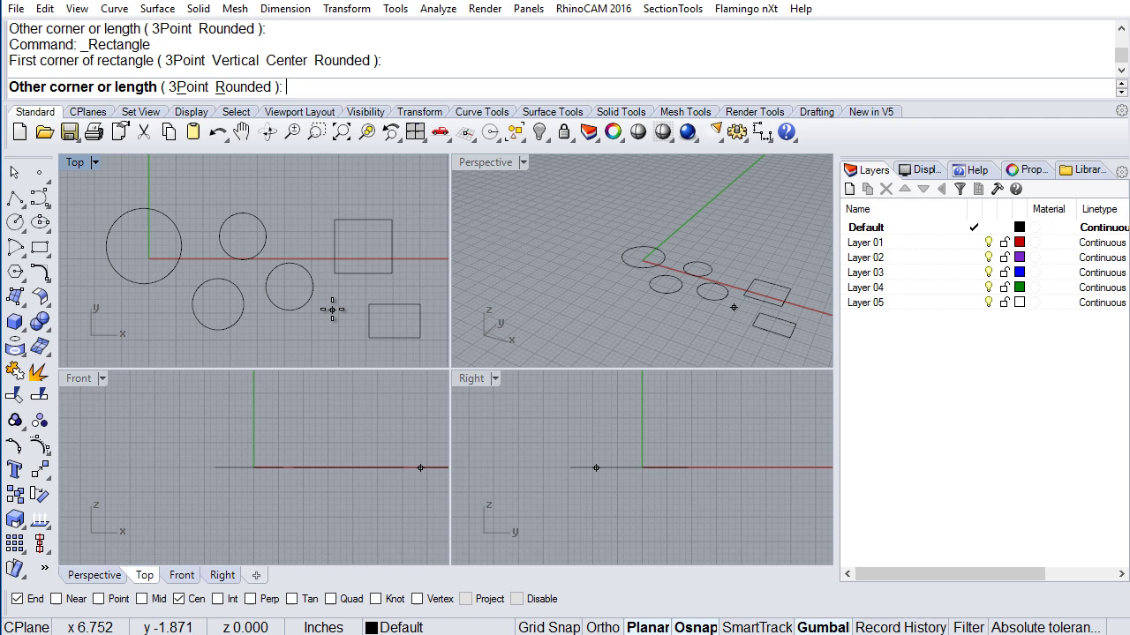
click(346, 329)
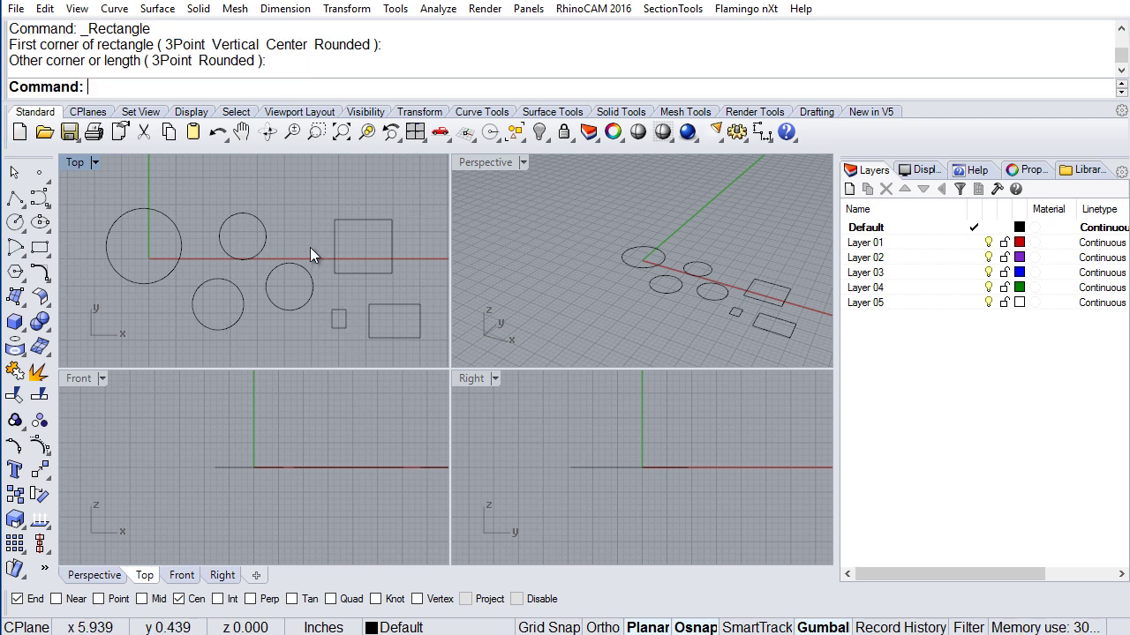
Step: Rerun Circle: center, radius from the recent-commands list to add a small circle above the others
right_click(358, 99)
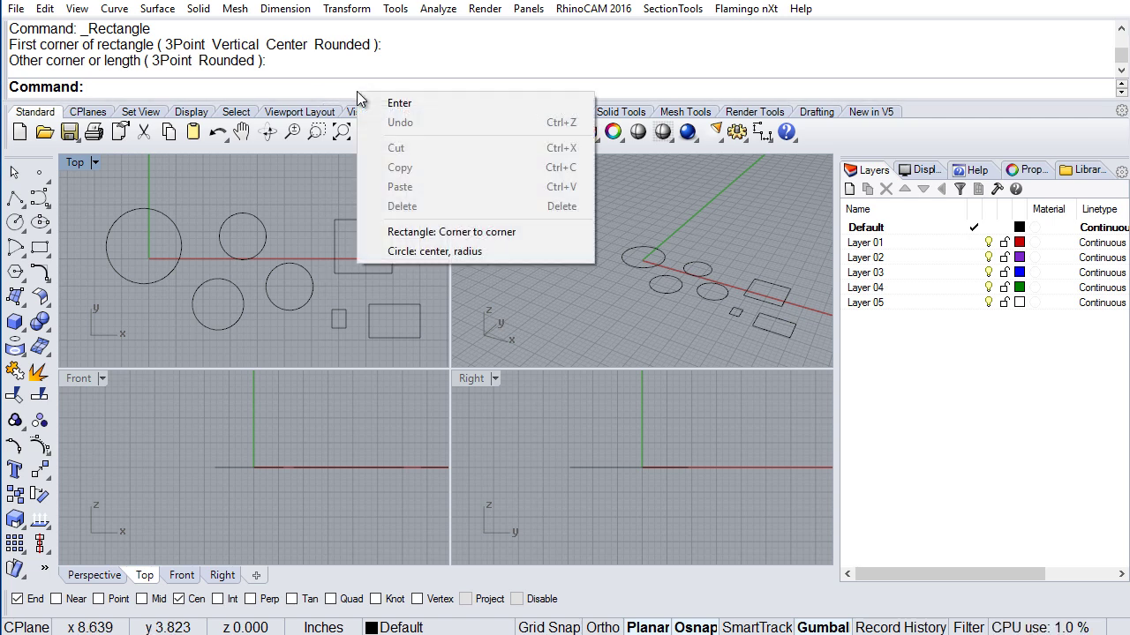
click(426, 251)
click(290, 196)
click(309, 198)
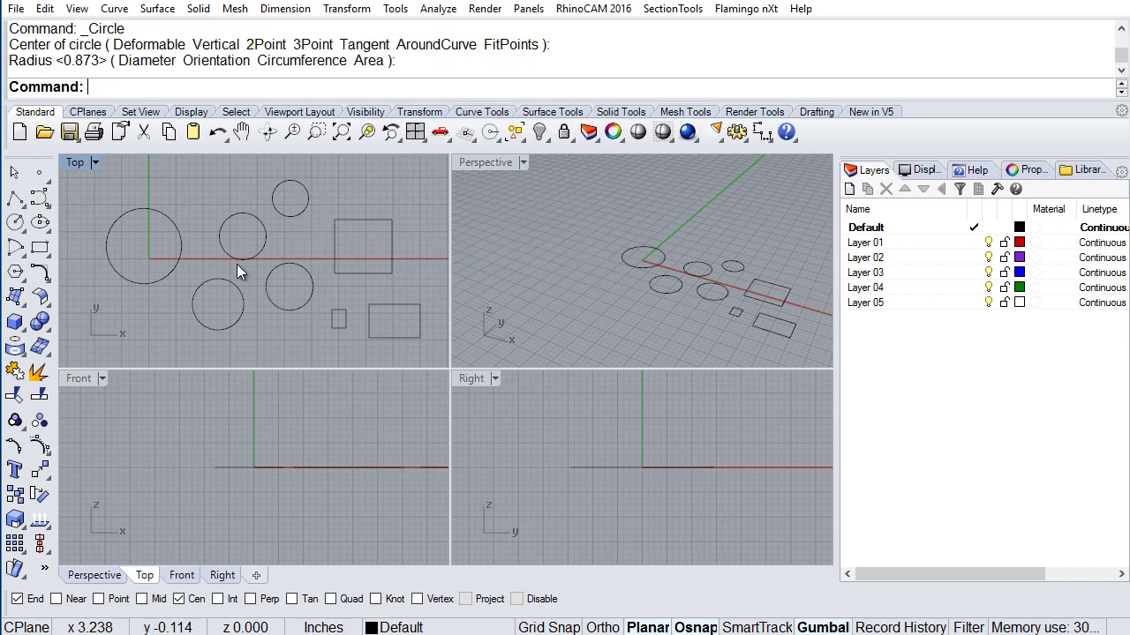
right_drag(306, 276, 291, 280)
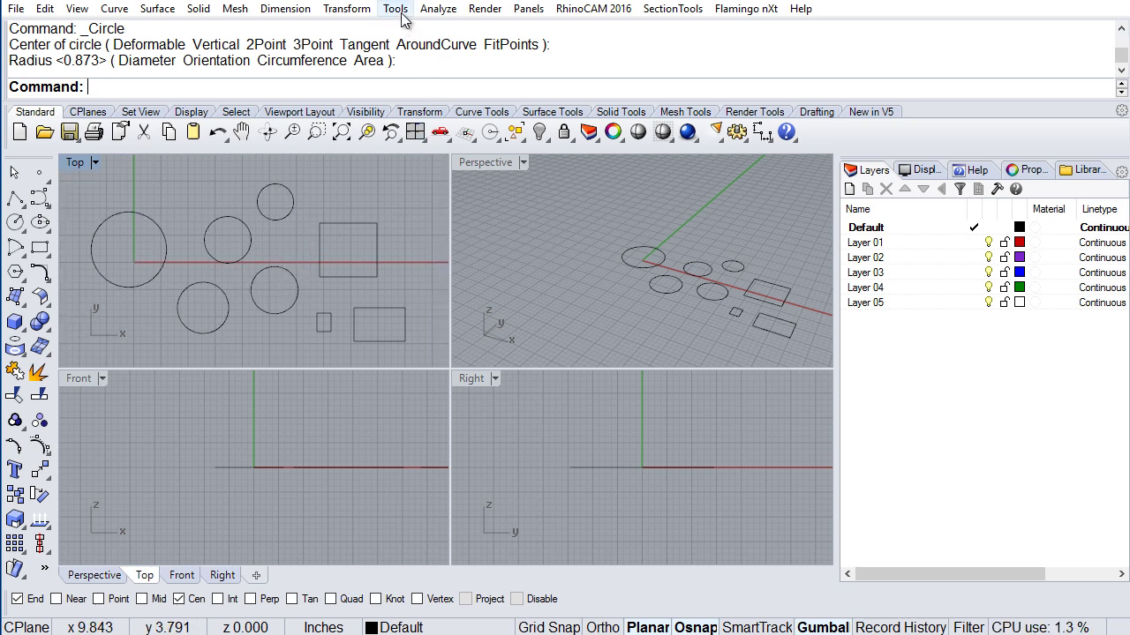
Step: Enable 'Last used buttons visible' in Options > Toolbars > Size and Styles and confirm with OK
click(736, 133)
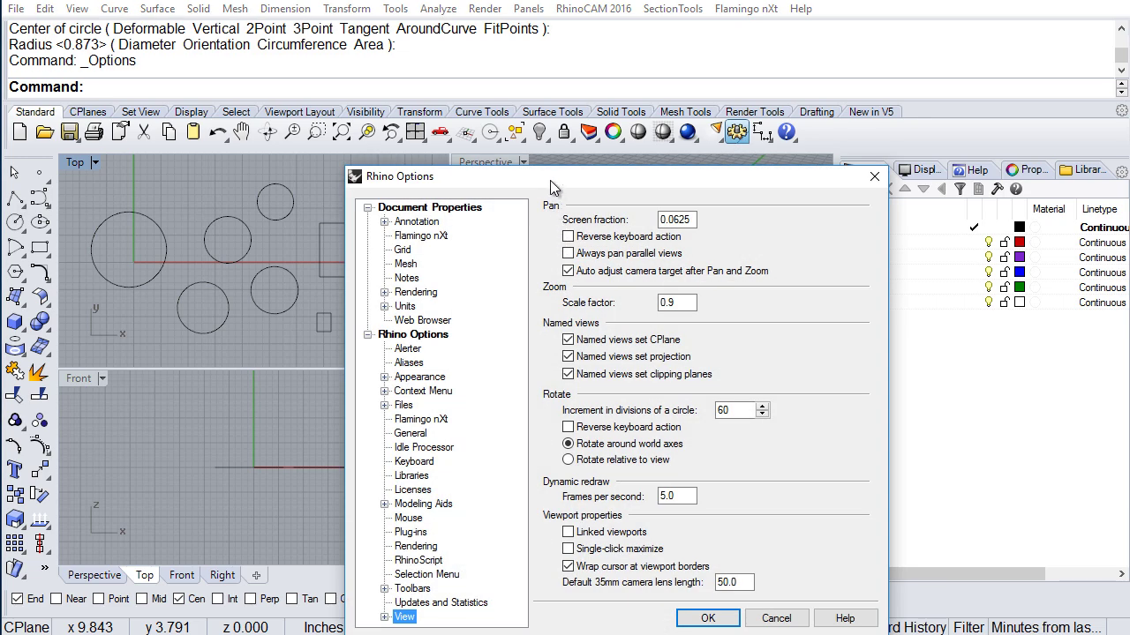
drag(550, 180, 439, 75)
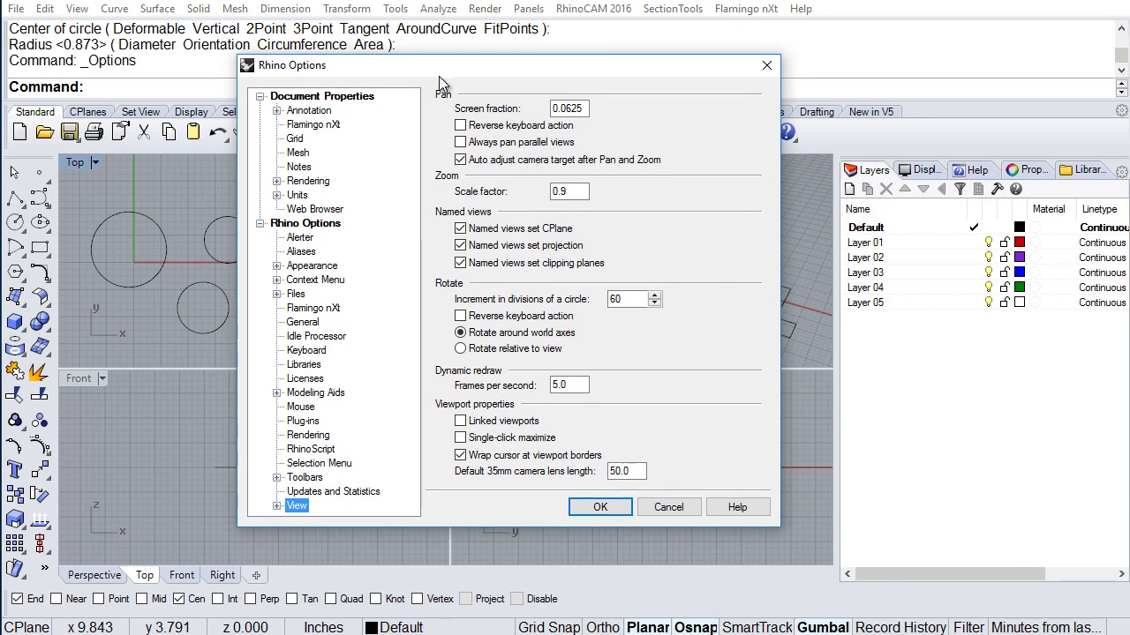
click(279, 478)
click(277, 478)
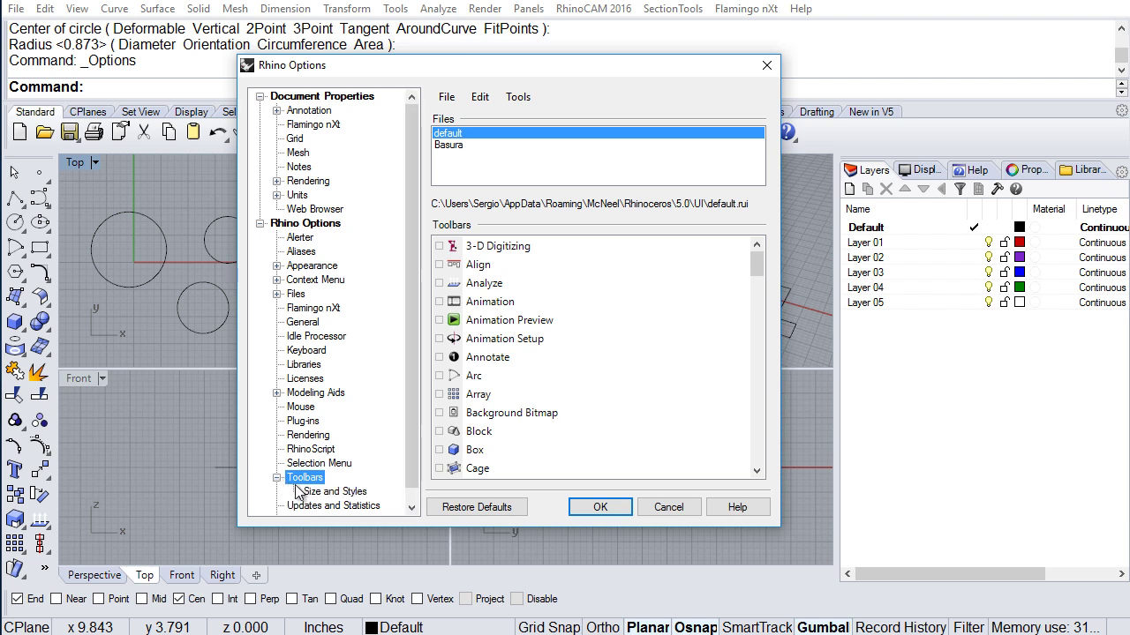
click(318, 494)
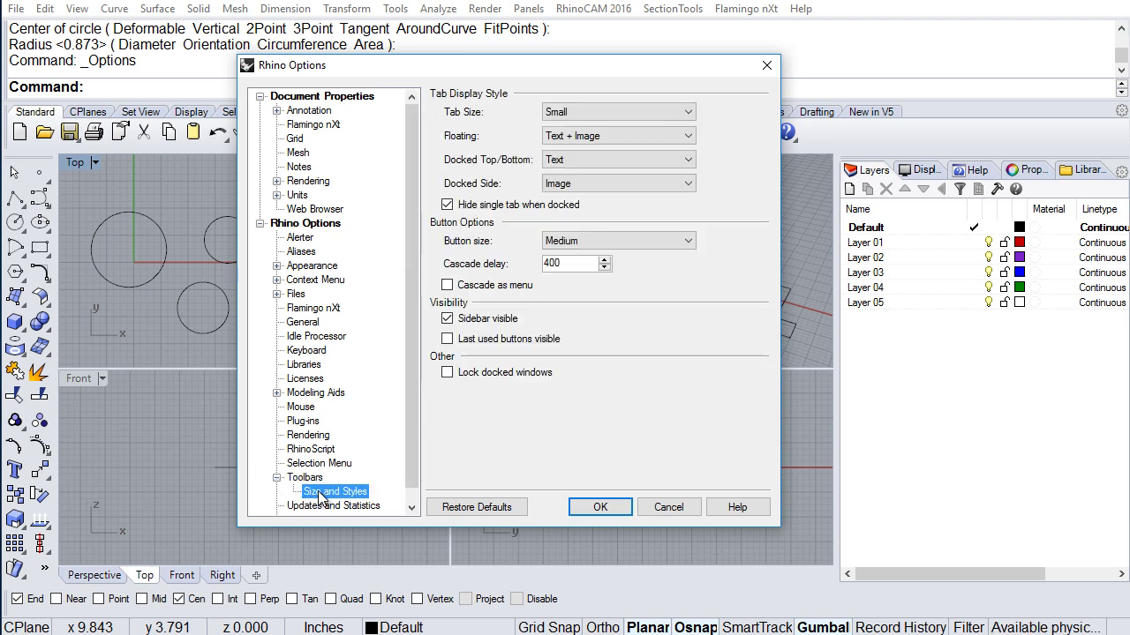
click(447, 340)
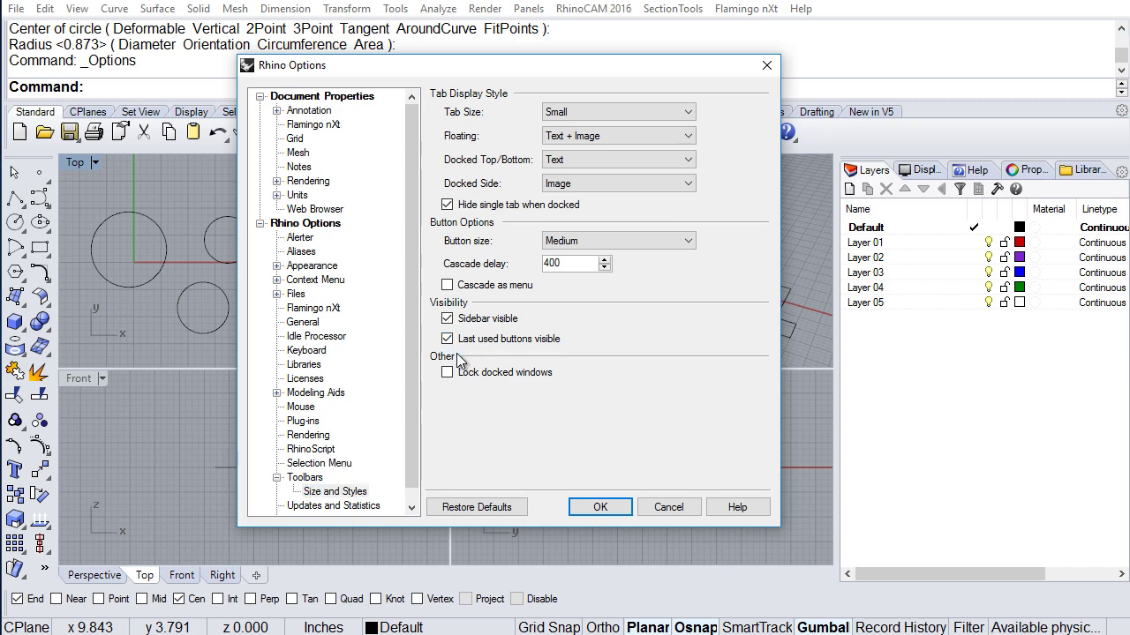
click(600, 508)
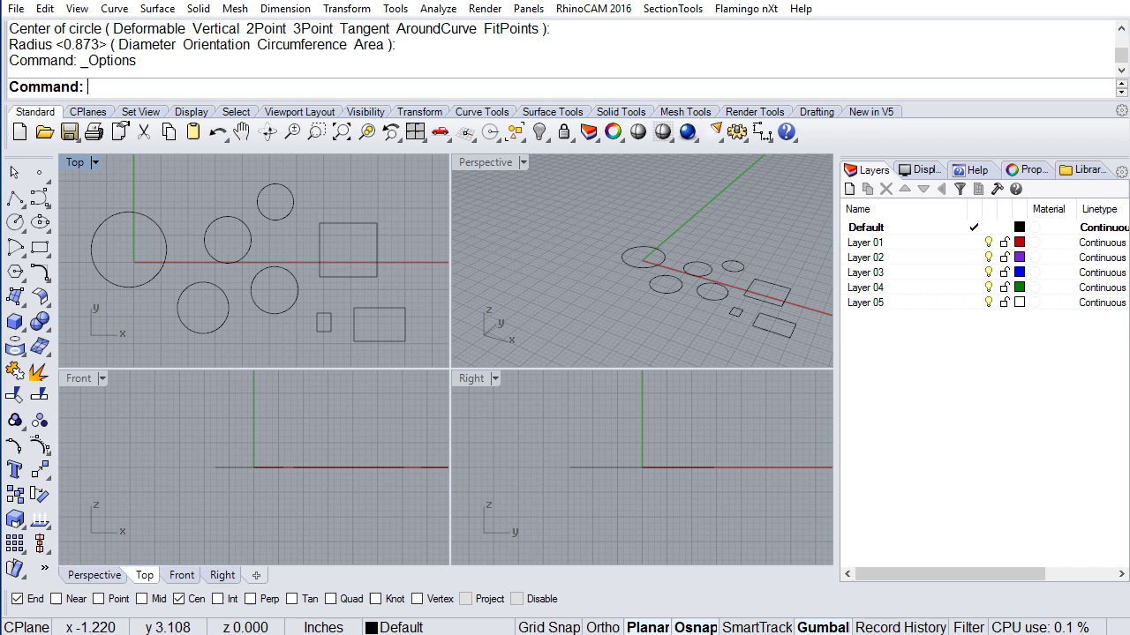
Step: Dock the last-used commands popup beneath the Layers panel and enlarge the Layers panel
middle_click(259, 171)
drag(258, 172, 935, 565)
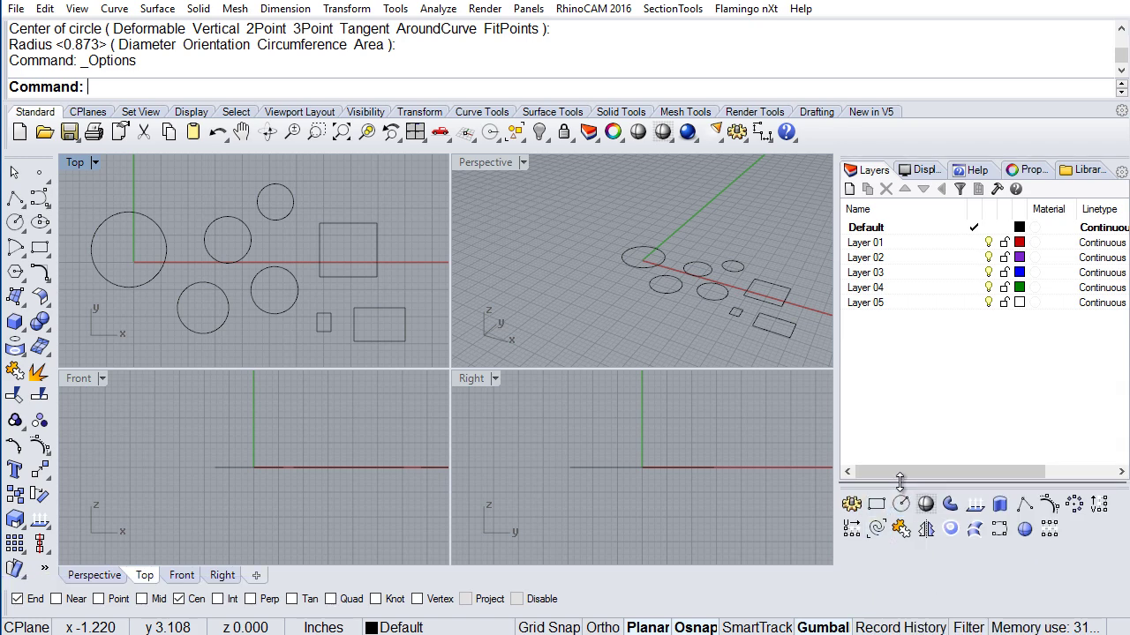
drag(900, 481, 893, 517)
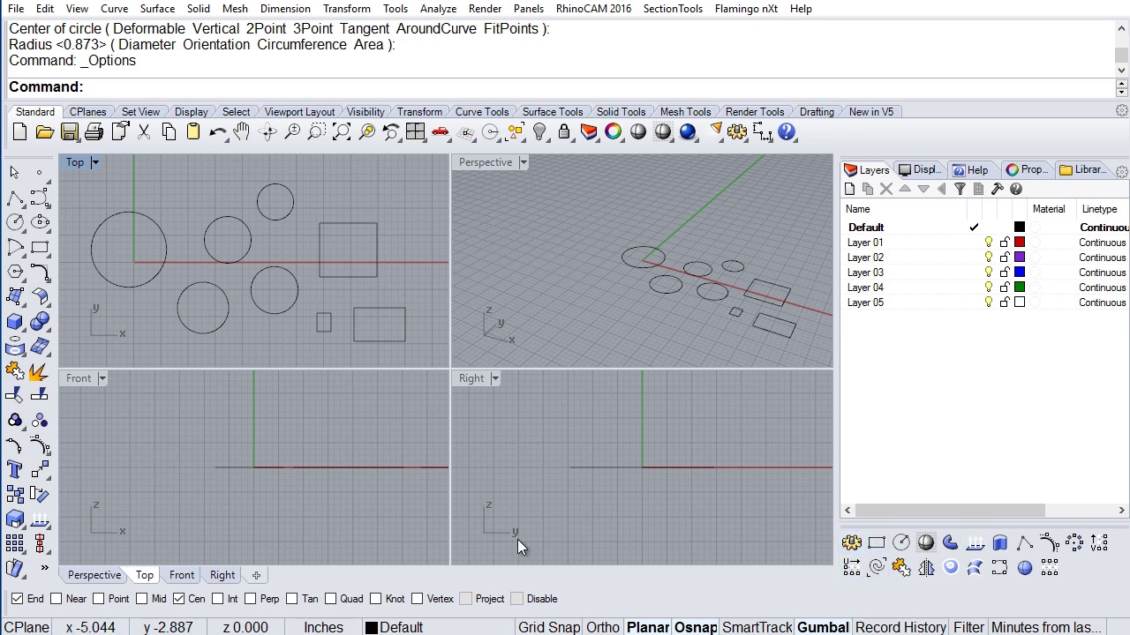
Step: Draw another small circle in the Top view
click(15, 222)
click(330, 192)
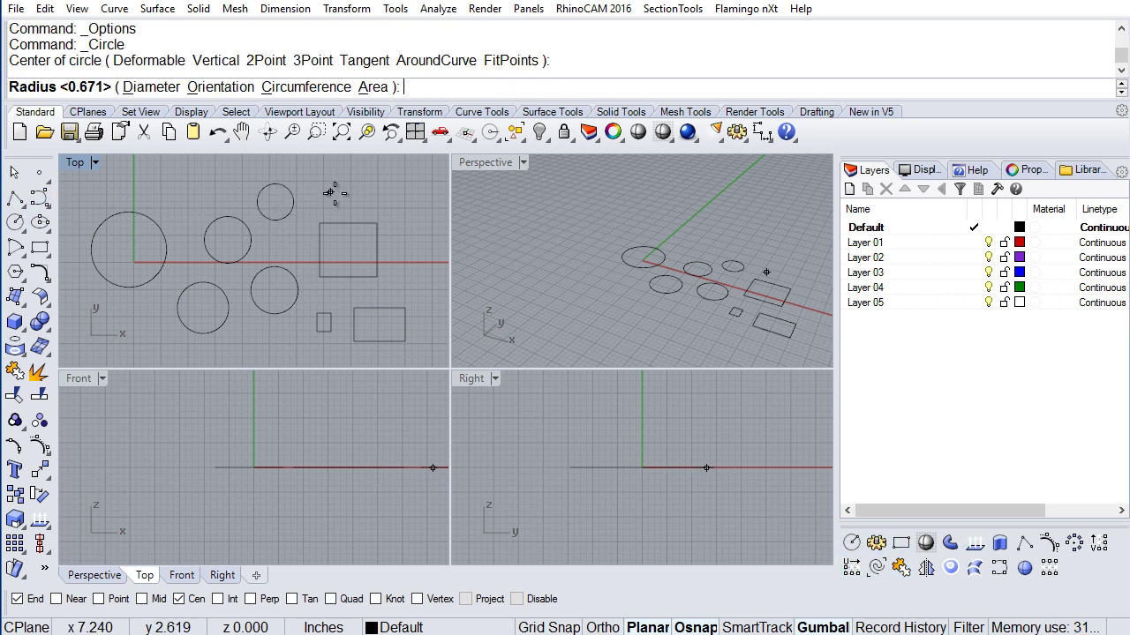
click(354, 203)
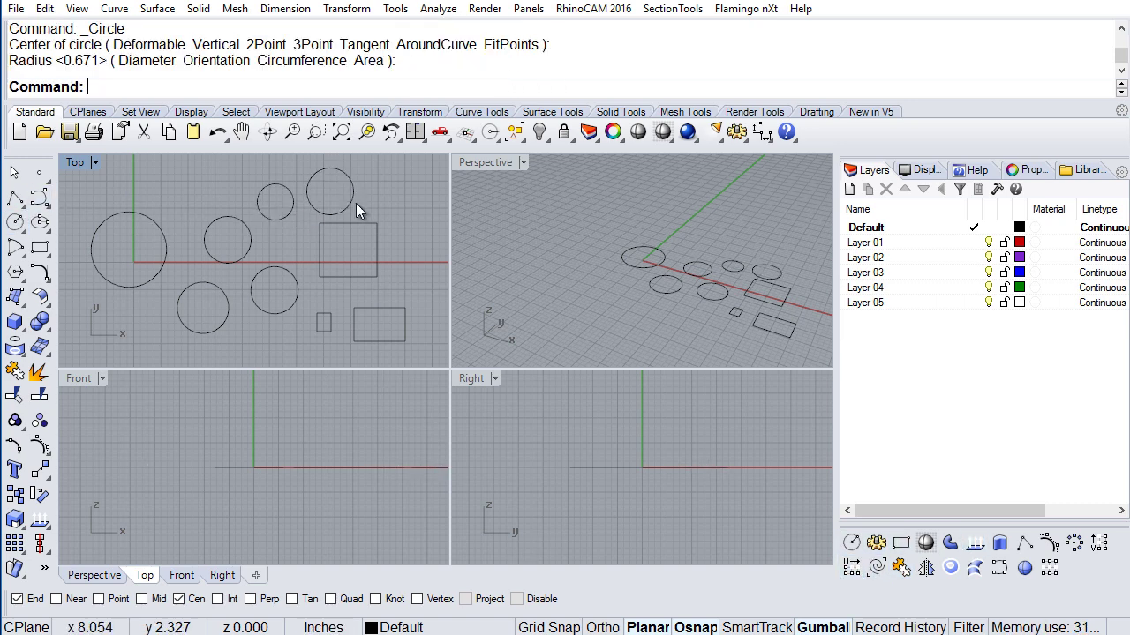
Step: Create a rectangular plane from two corners near the lower rectangle
click(20, 300)
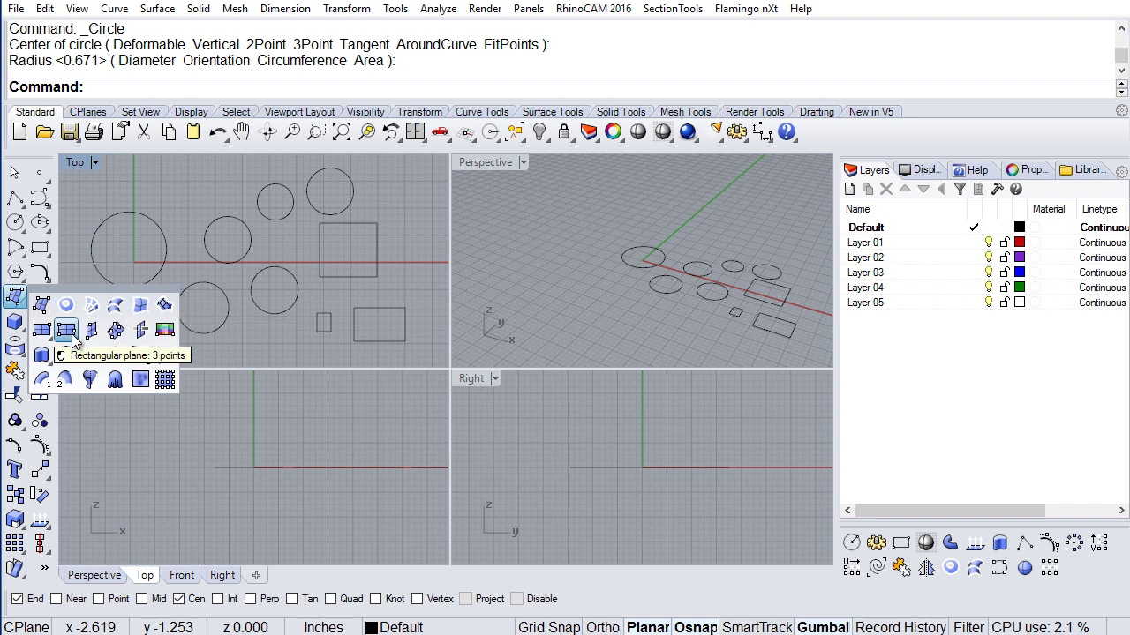
click(42, 331)
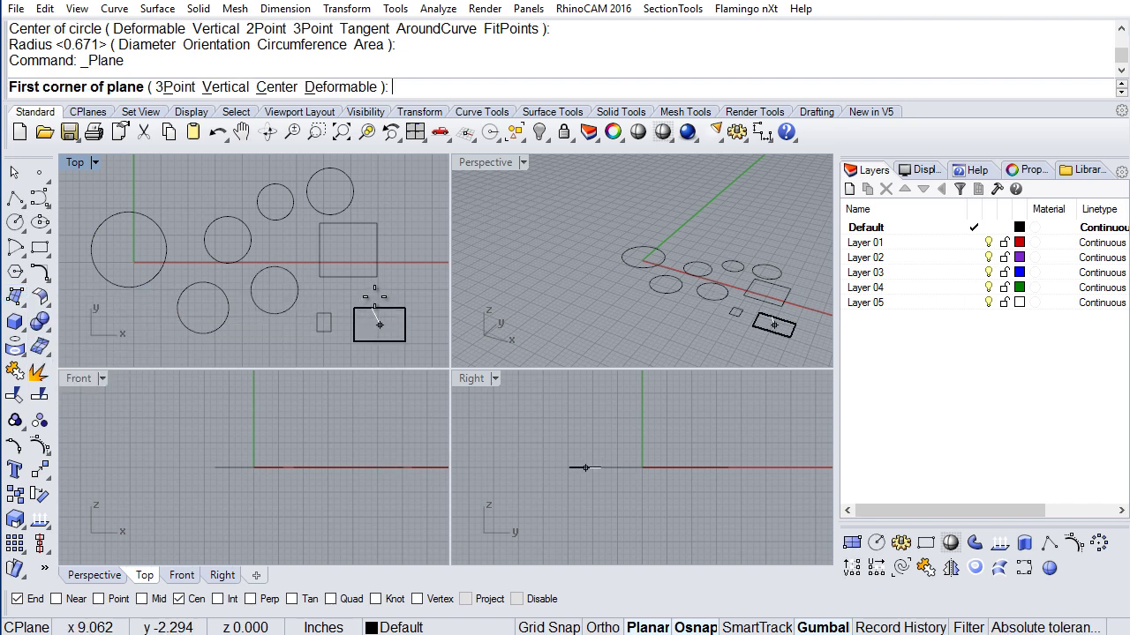
click(379, 325)
click(424, 252)
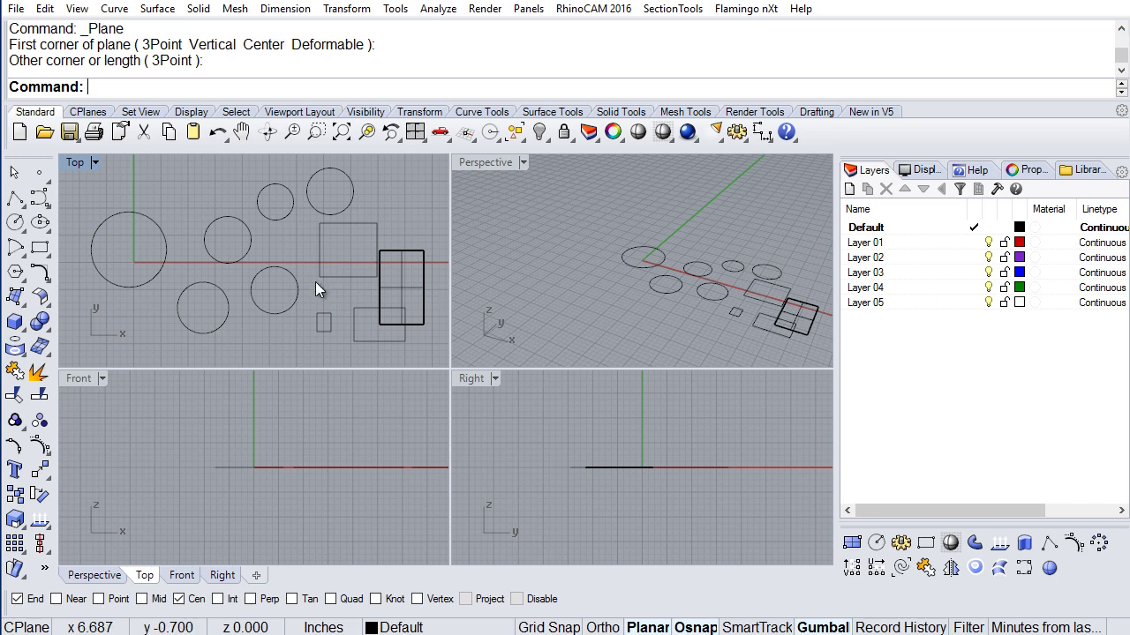
Step: Draw a large circle in the Perspective view
click(876, 543)
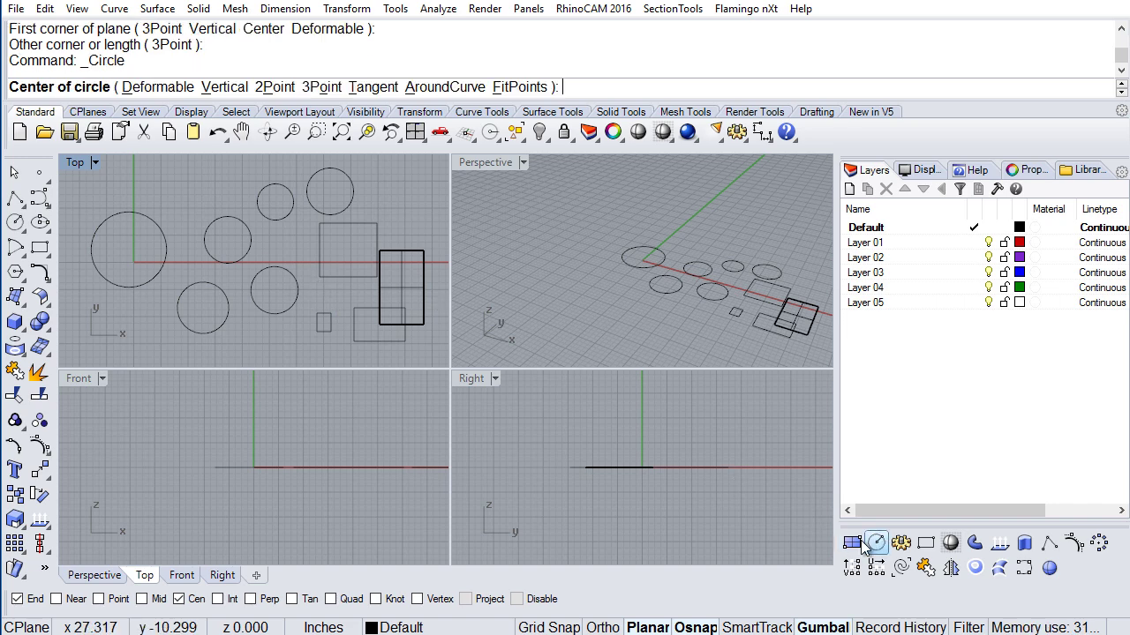
click(585, 326)
click(622, 349)
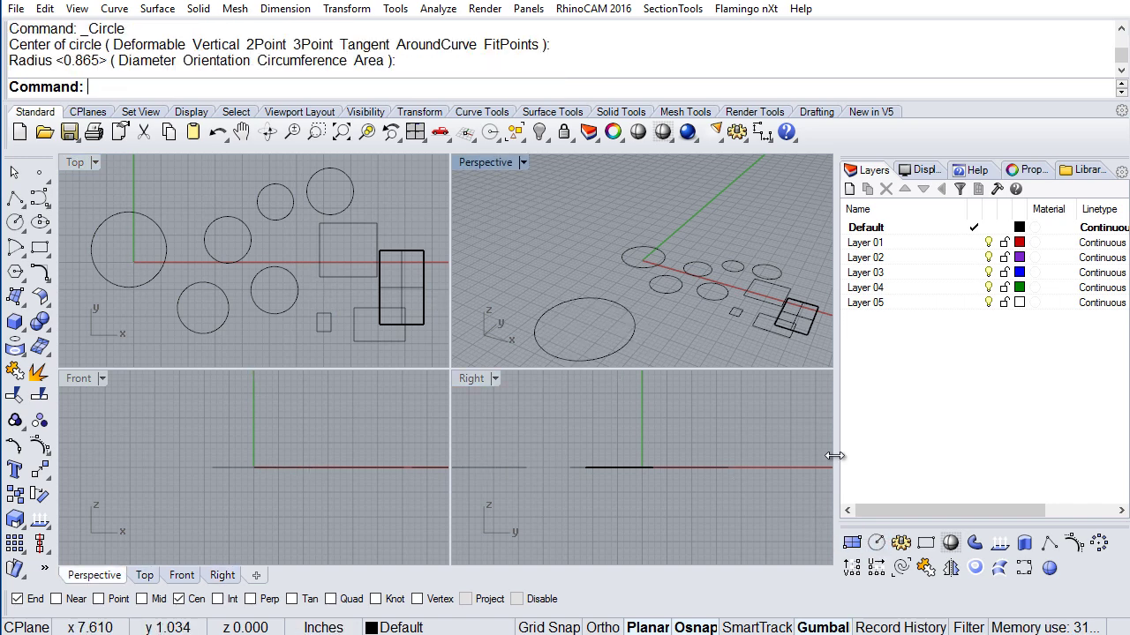
Step: Draw a rectangle in Perspective and extrude it as a closed planar curve into a solid box
click(925, 543)
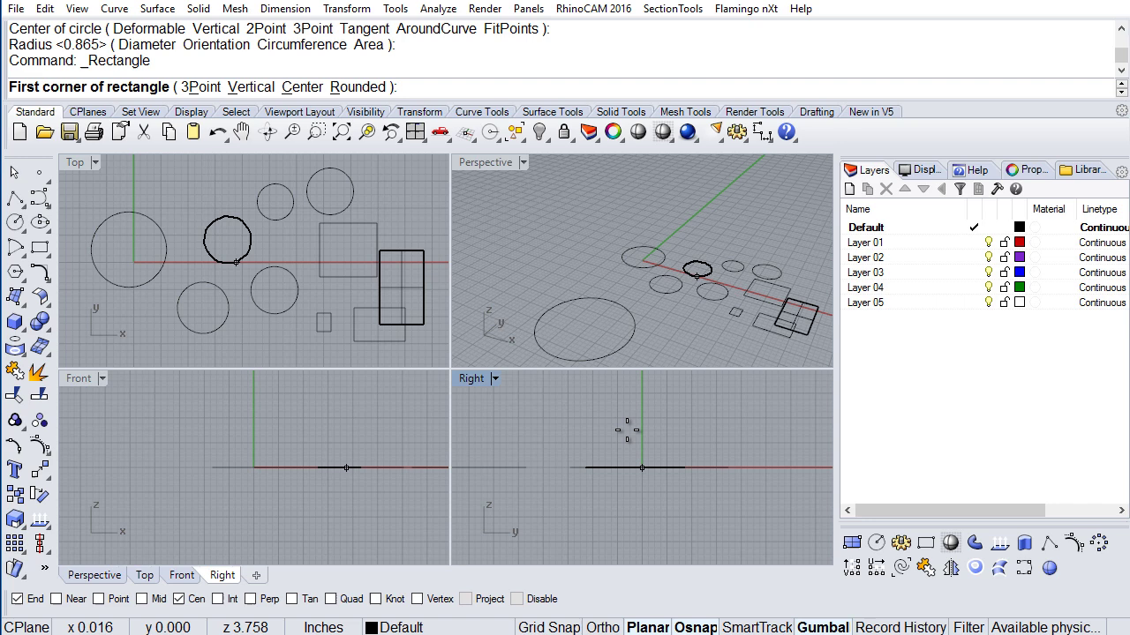
click(525, 221)
click(642, 211)
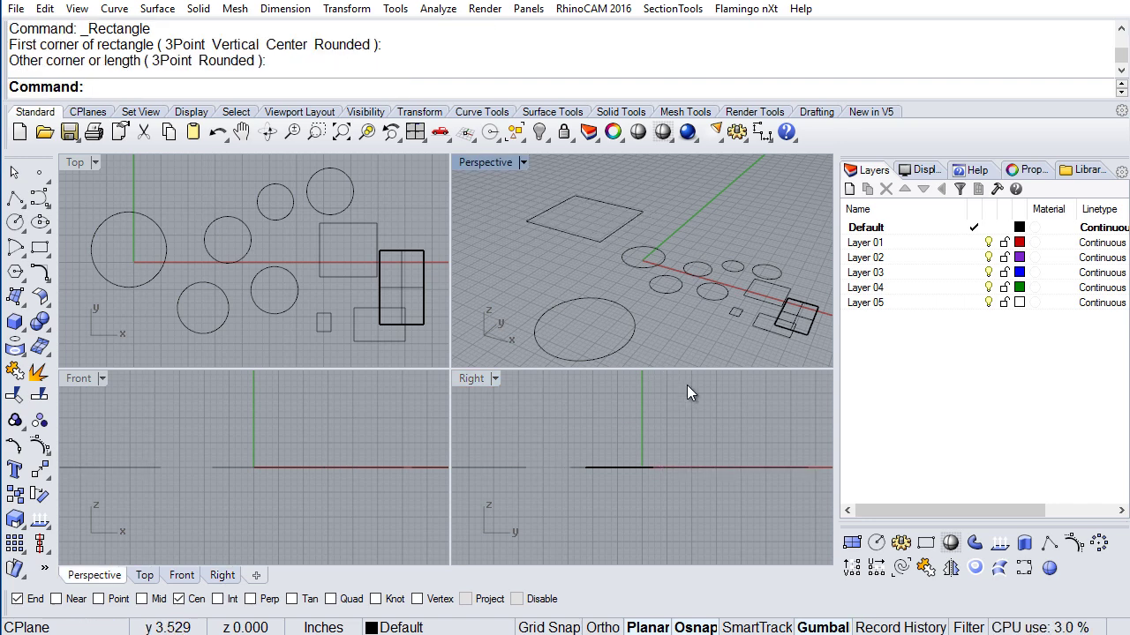
click(573, 238)
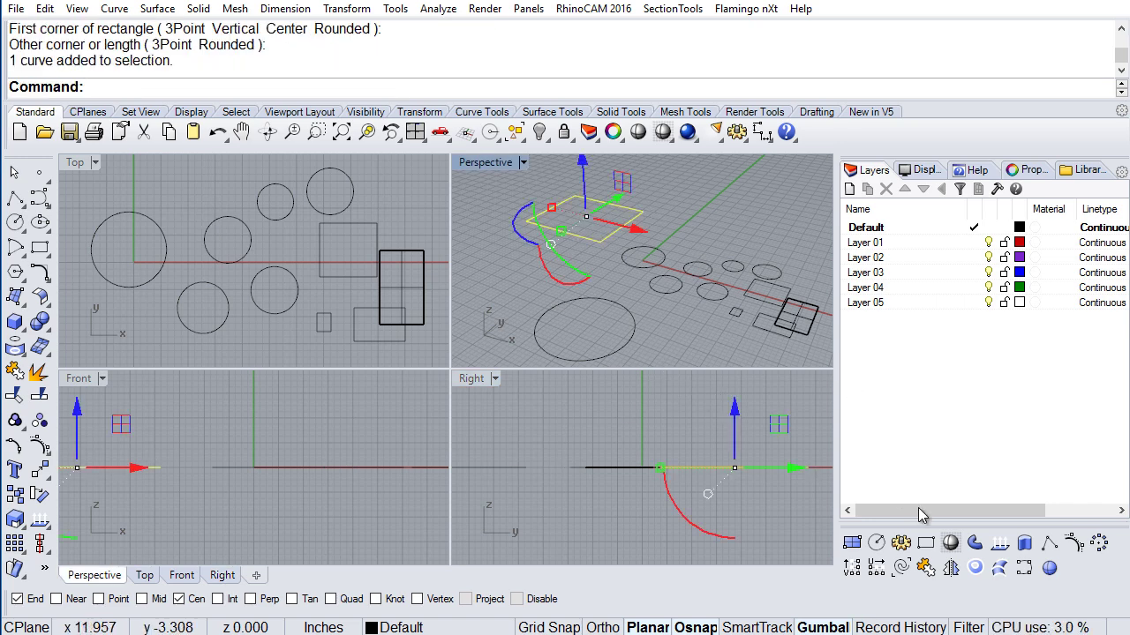
click(1024, 545)
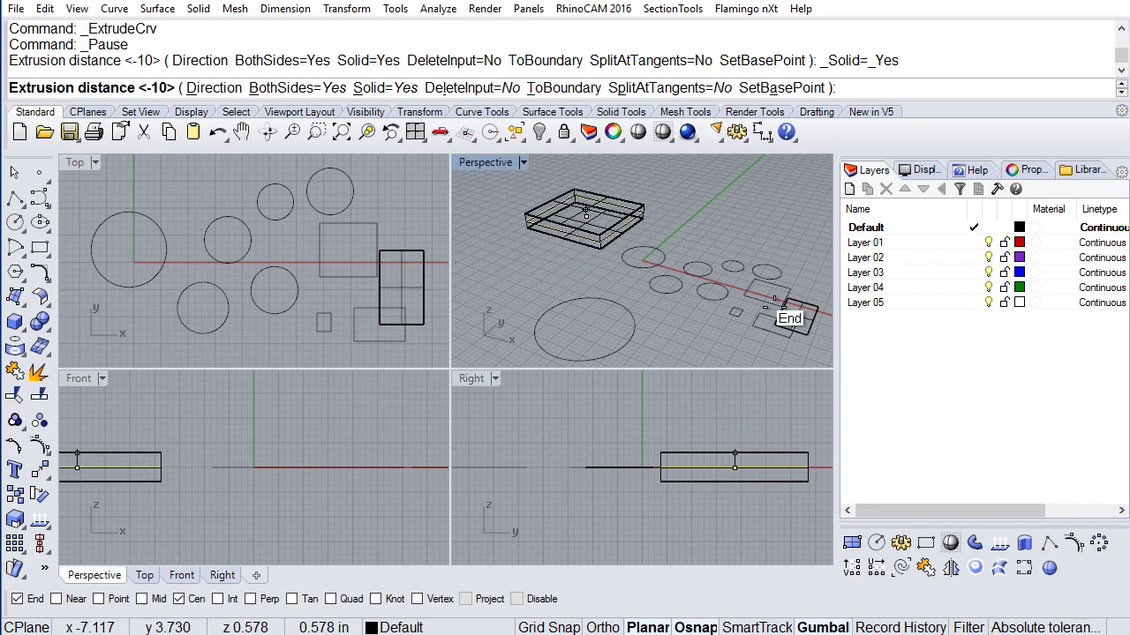
click(576, 326)
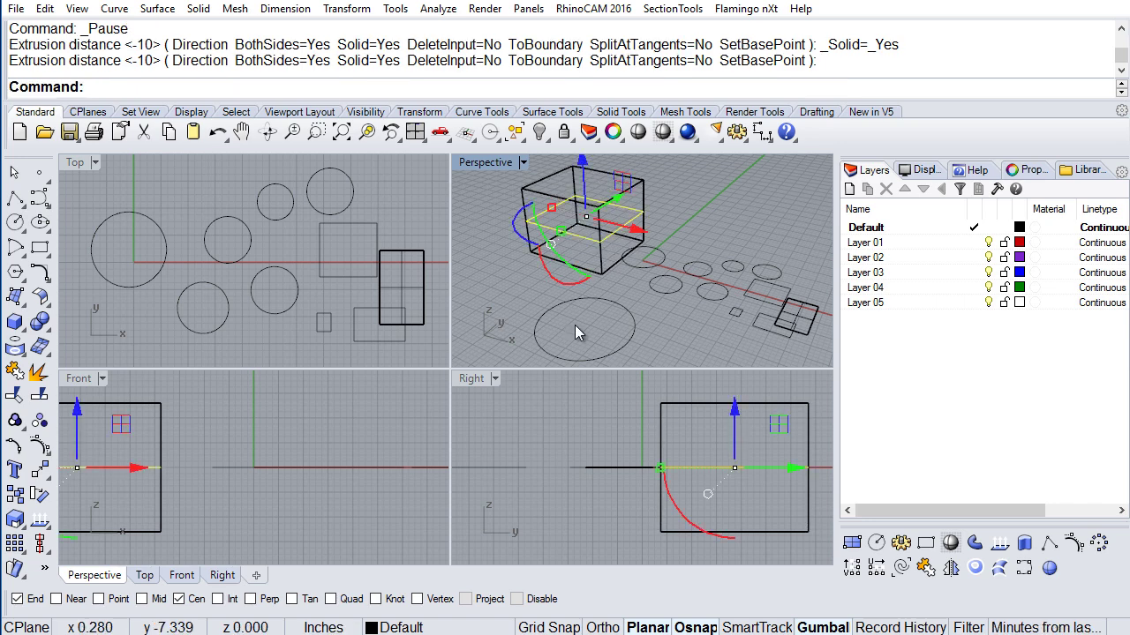